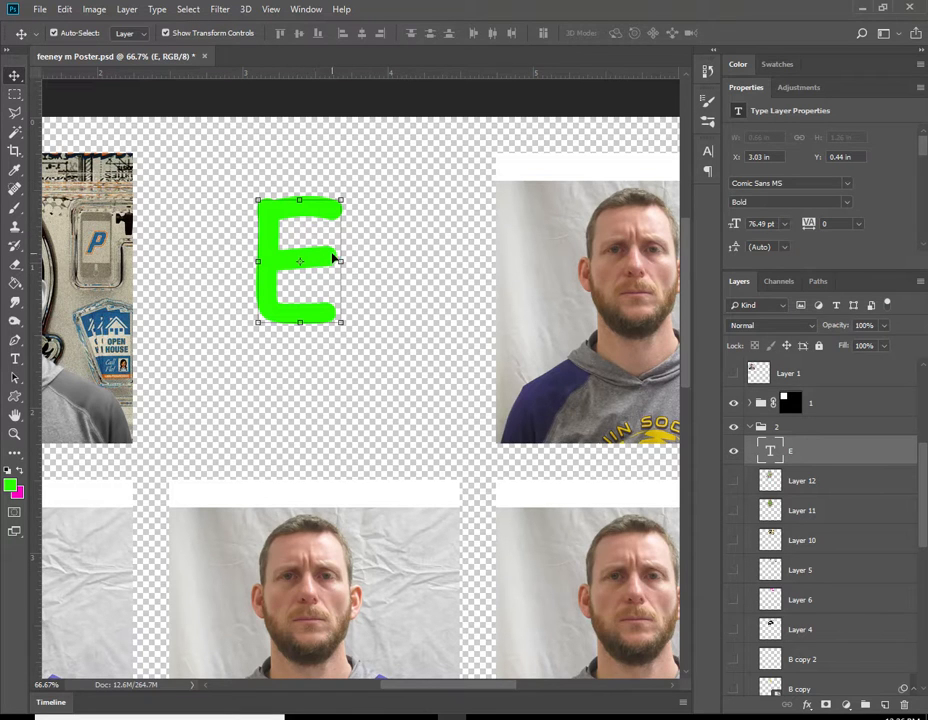
# Step: Scale the letter E proportionally to about 166% and reposition it within the empty transparent frame
pyautogui.moveTo(343, 322); pyautogui.dragTo(435, 414)
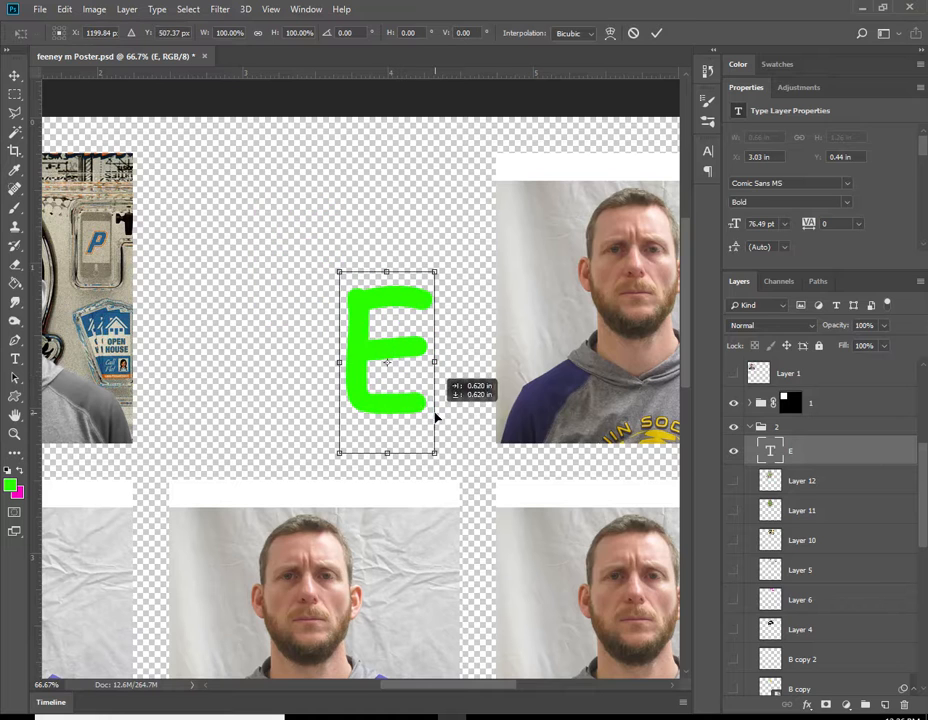
pyautogui.moveTo(305, 252); pyautogui.dragTo(201, 186)
pyautogui.moveTo(304, 207); pyautogui.dragTo(244, 207)
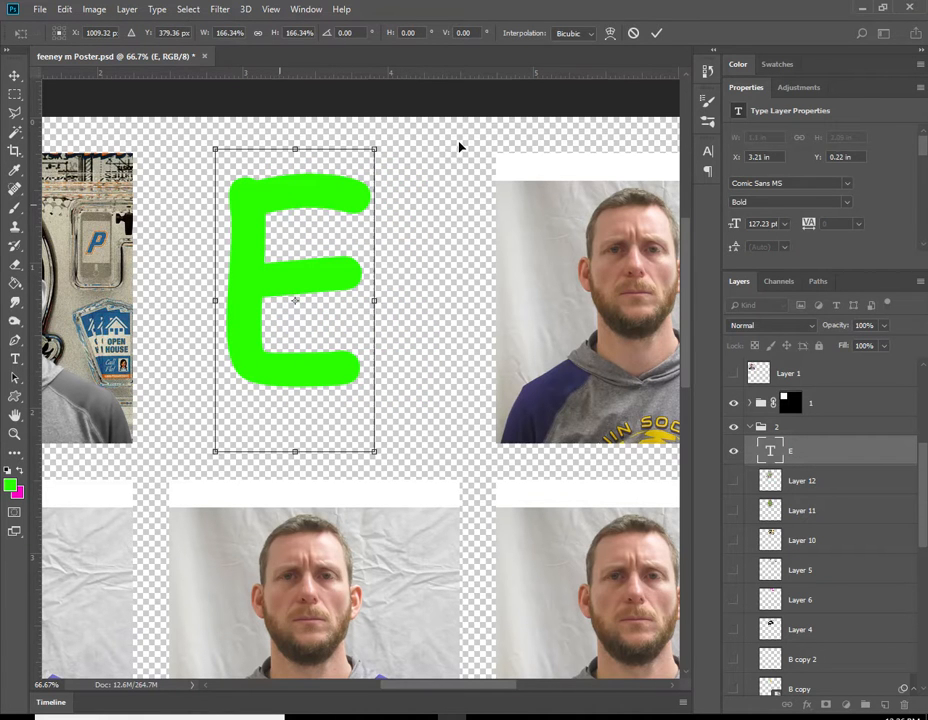
pyautogui.click(657, 33)
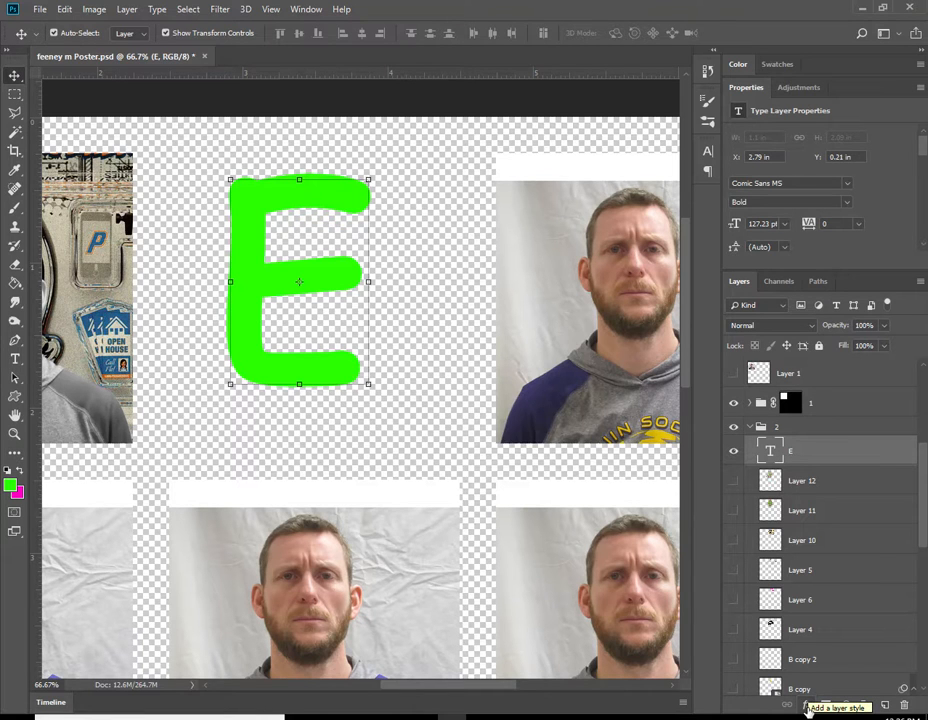
# Step: Add an inner bevel to the letter E with depth 147%, size 29 px, soften 9 px, angle 124° and altitude 32°
pyautogui.click(808, 706)
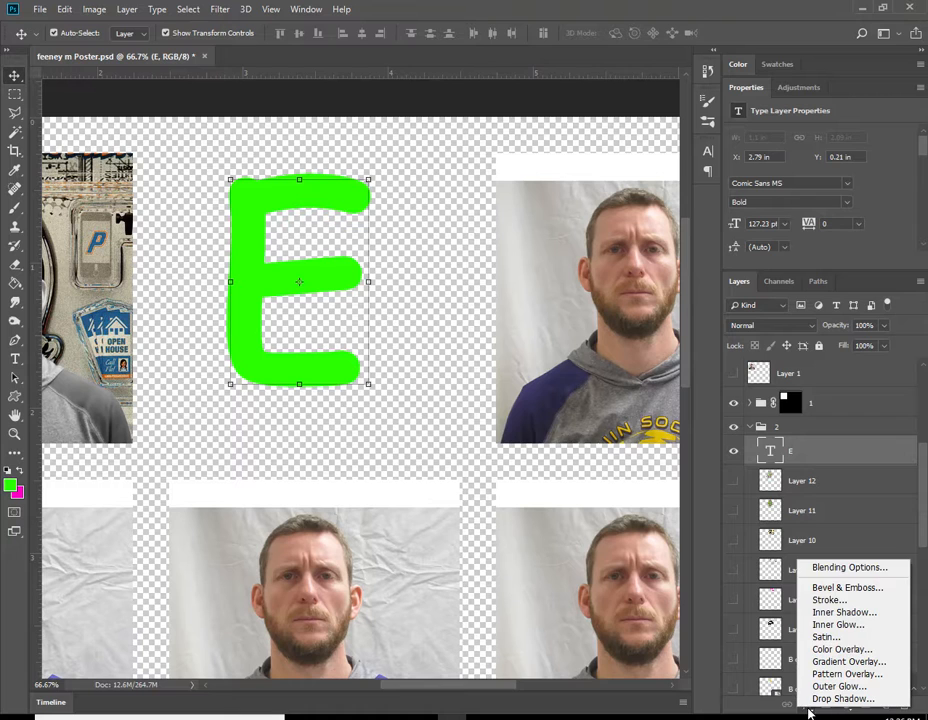
pyautogui.click(856, 589)
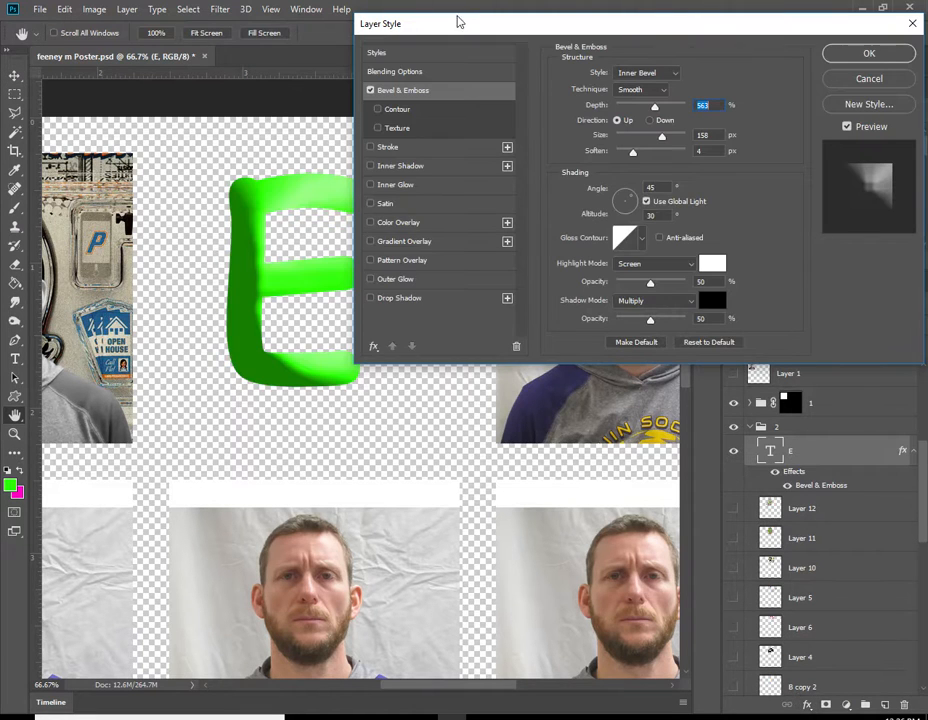
pyautogui.moveTo(467, 34); pyautogui.dragTo(330, 353)
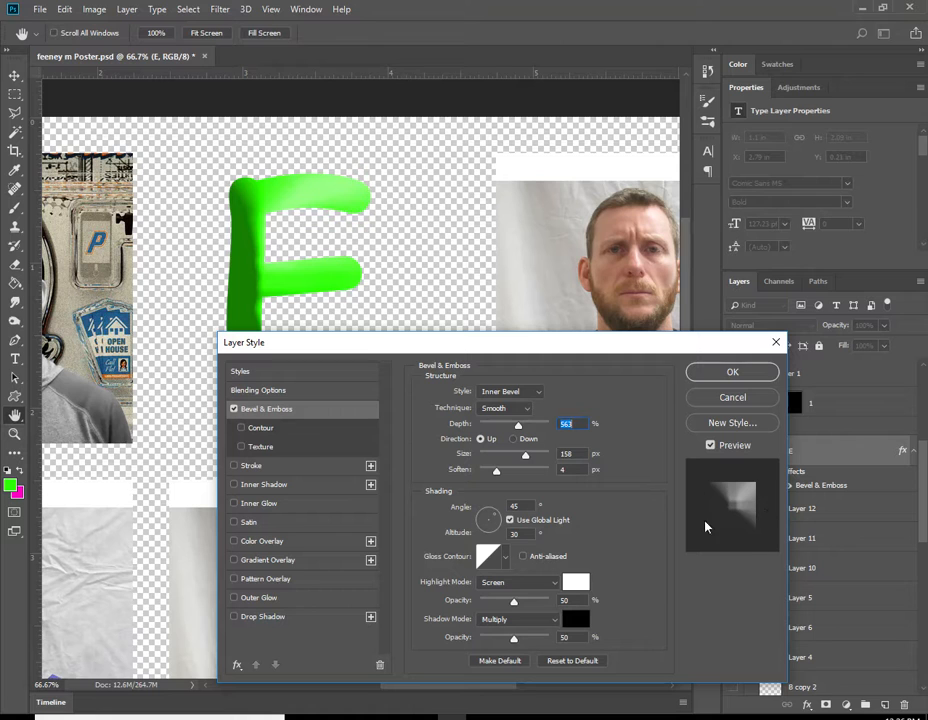
pyautogui.moveTo(518, 425); pyautogui.dragTo(494, 458)
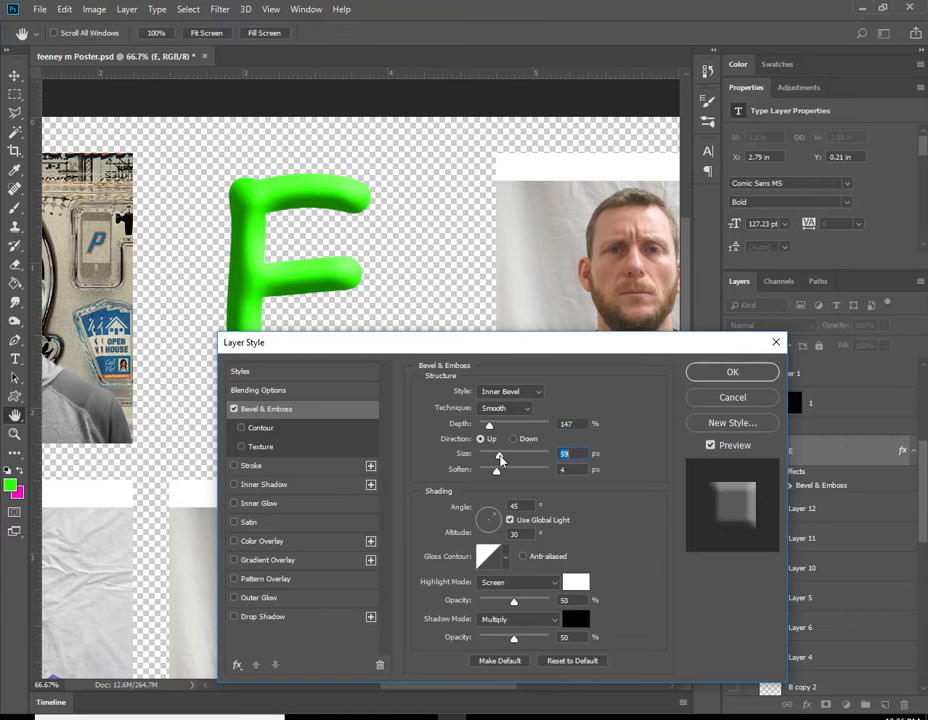
pyautogui.moveTo(491, 343); pyautogui.dragTo(677, 183)
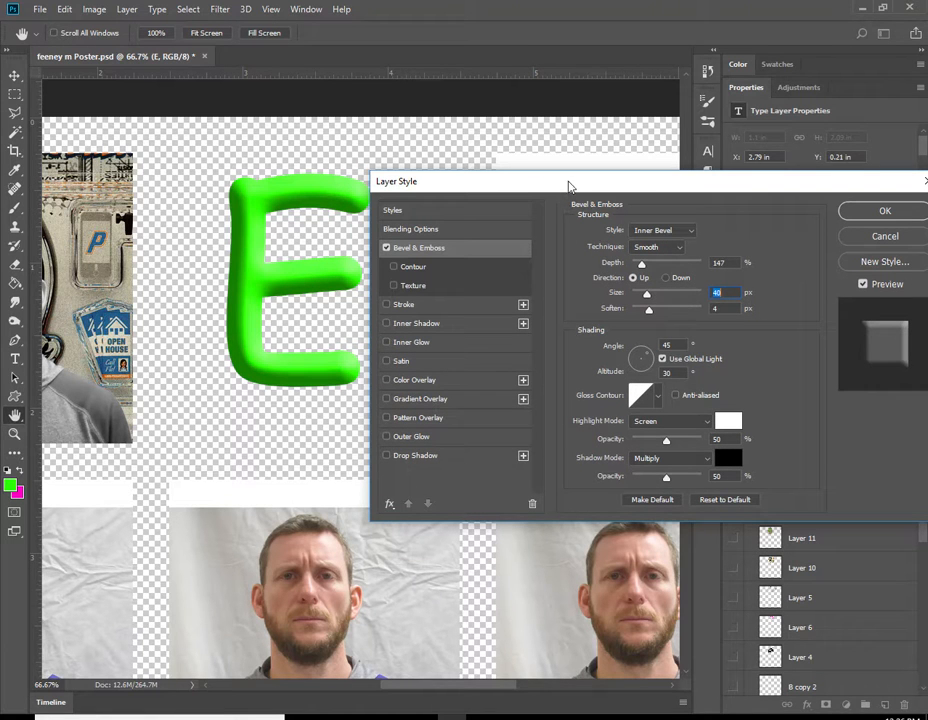
pyautogui.moveTo(644, 267)
pyautogui.mouseDown()
pyautogui.moveTo(640, 296)
pyautogui.moveTo(656, 313)
pyautogui.moveTo(670, 311)
pyautogui.mouseUp()
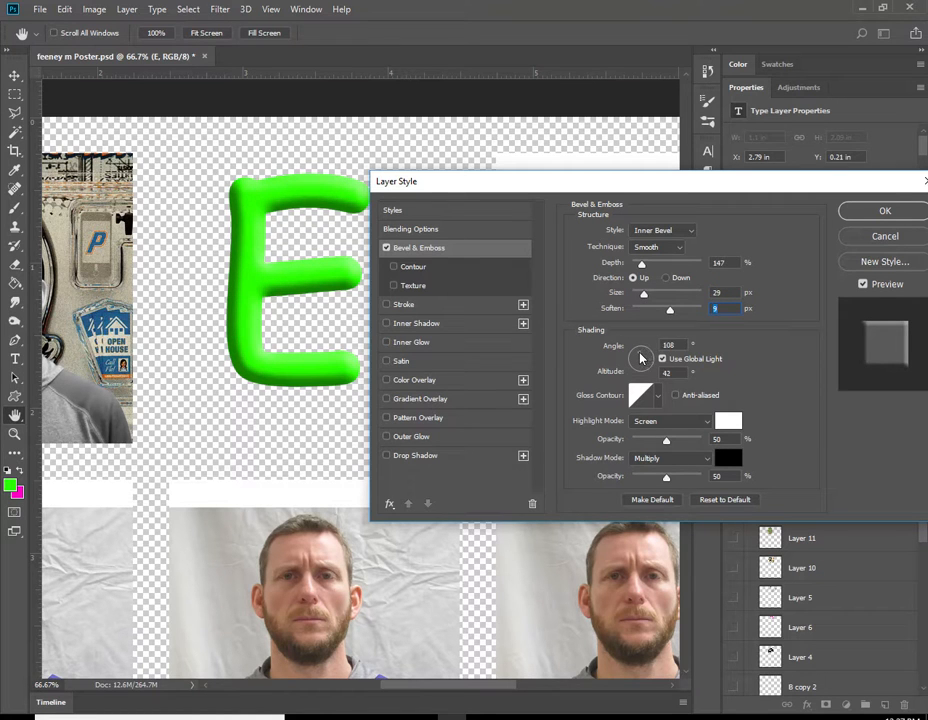
pyautogui.click(641, 358)
pyautogui.moveTo(641, 358); pyautogui.dragTo(639, 358)
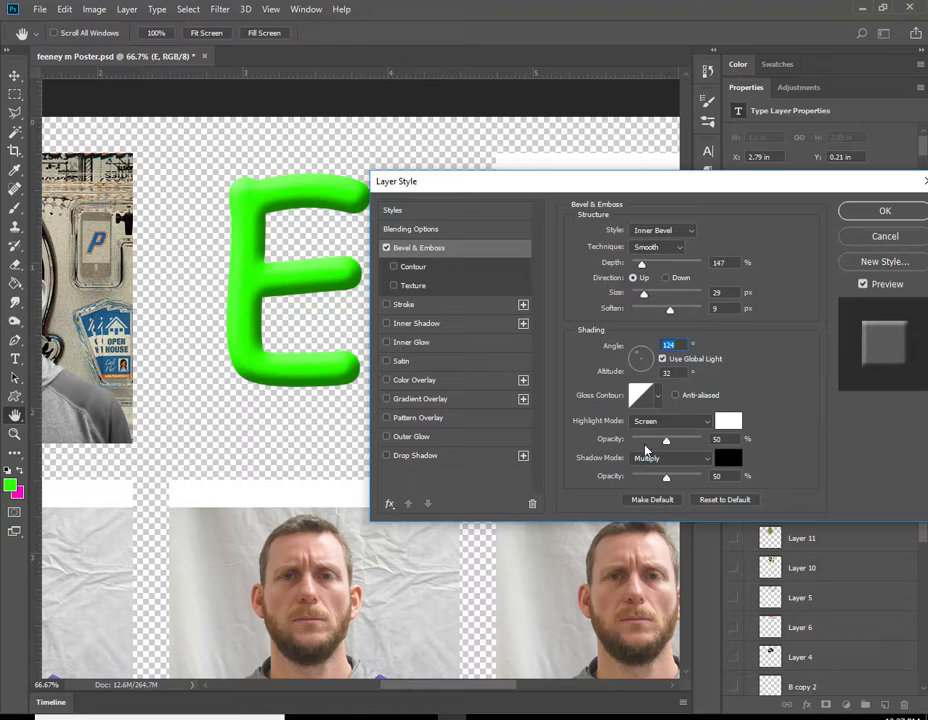
# Step: Set the bevel's shadow to red (ff0000) with Normal mode and 100% opacity
pyautogui.click(729, 459)
pyautogui.write('ff0000')
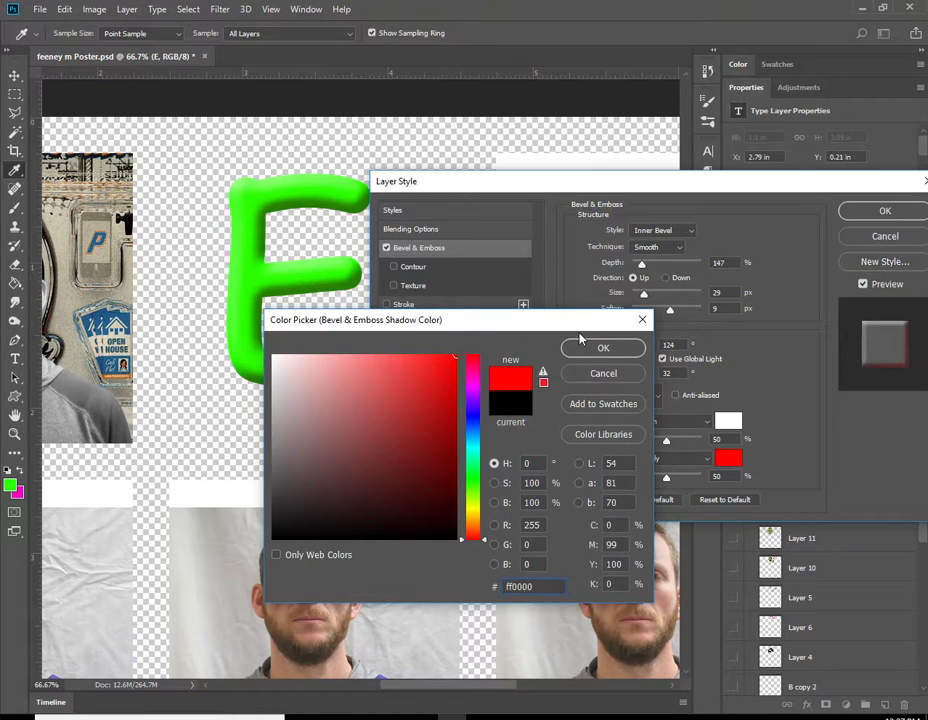
pyautogui.click(606, 349)
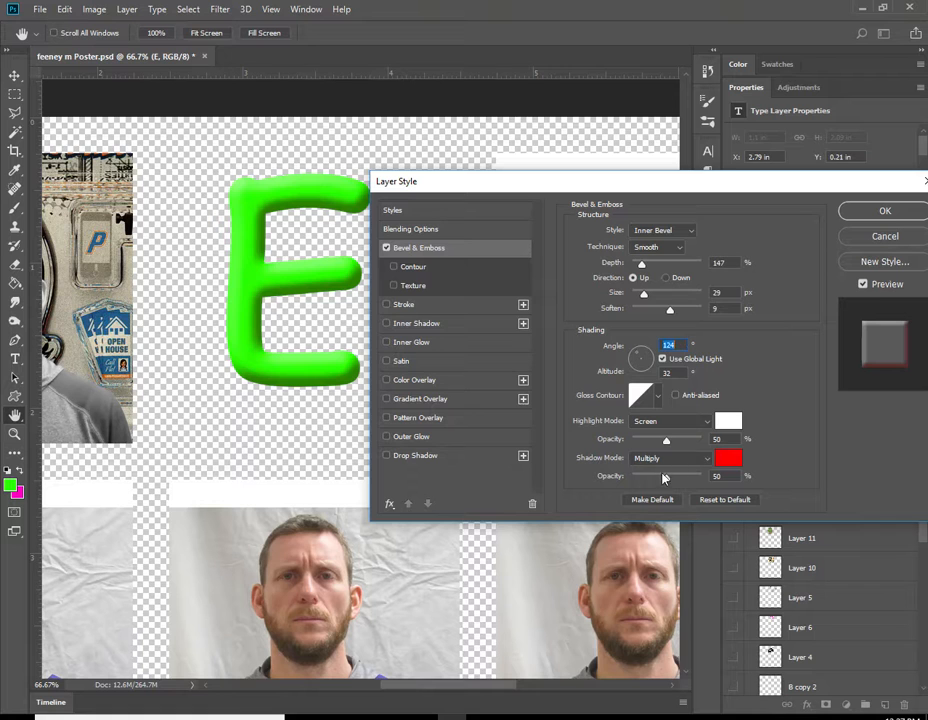
pyautogui.click(701, 457)
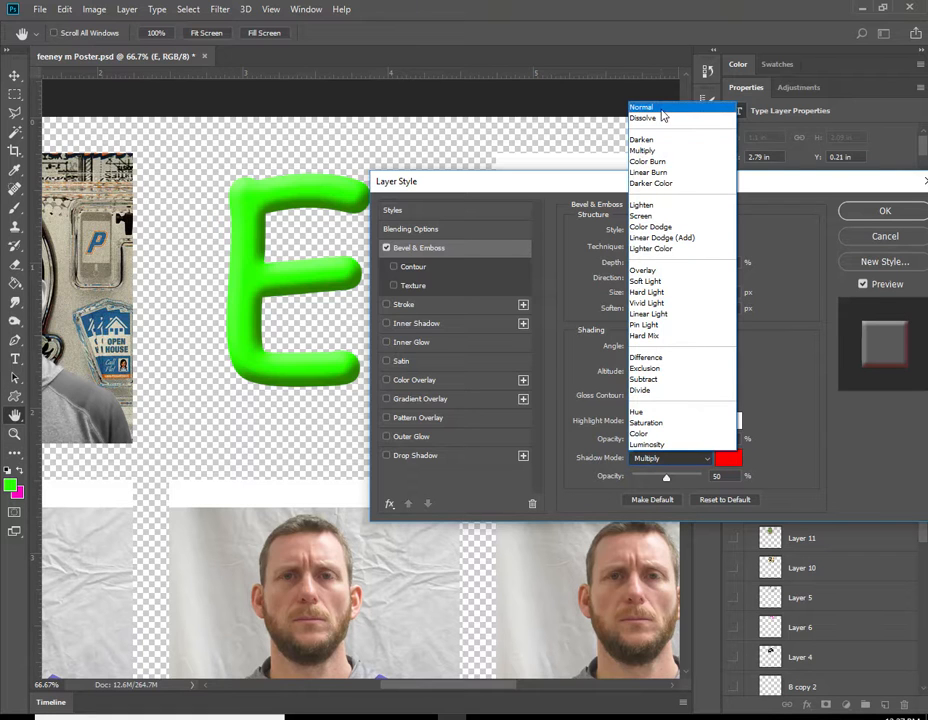
pyautogui.click(660, 108)
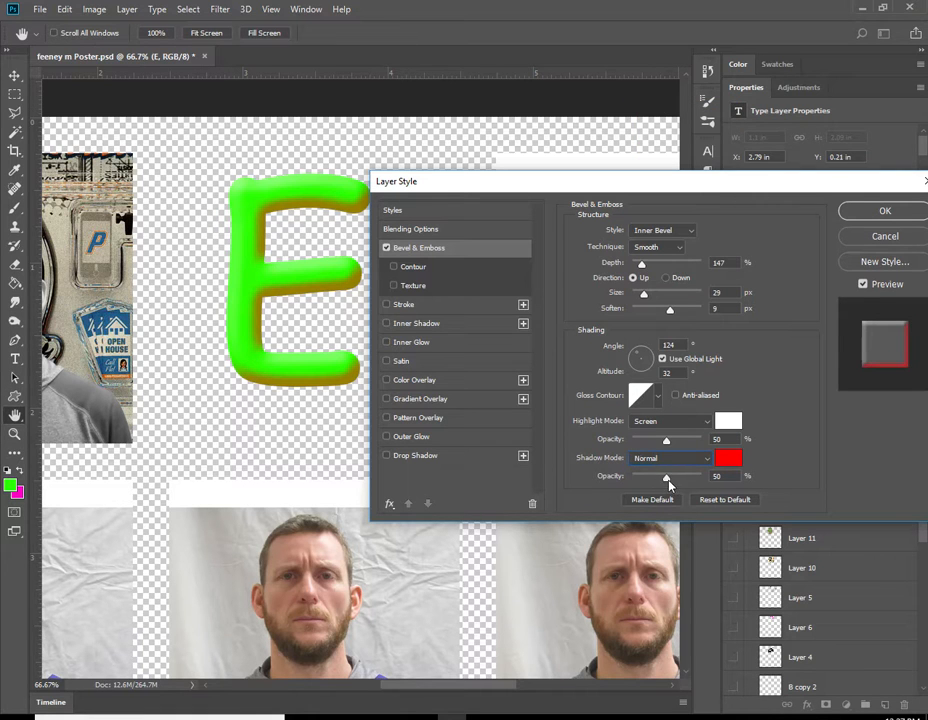
pyautogui.moveTo(667, 479); pyautogui.dragTo(715, 476)
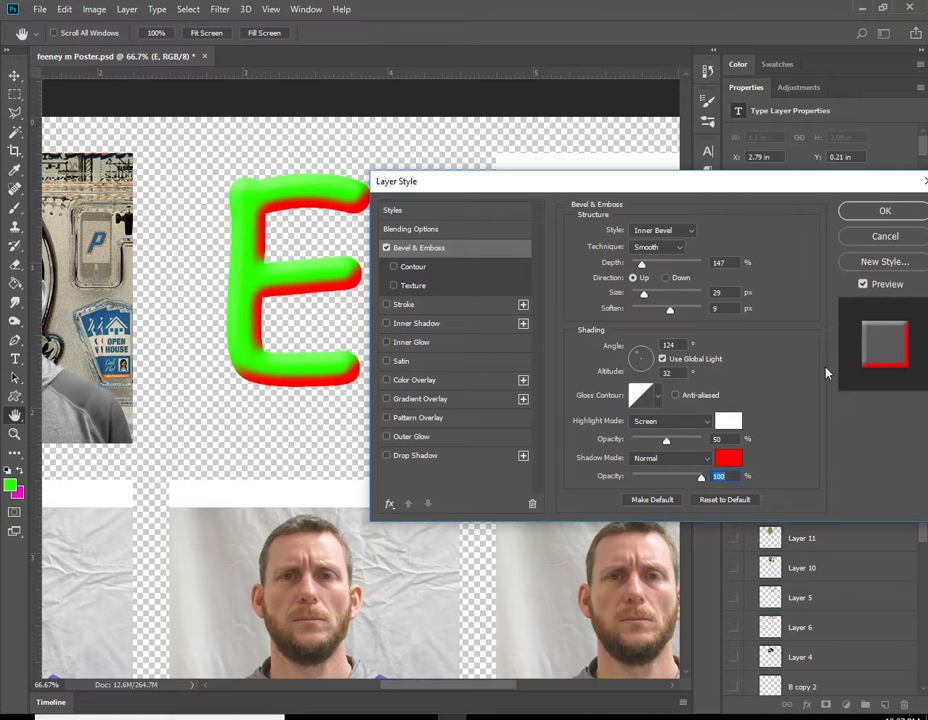
# Step: Add a 9 px stroke to the letter E, try the Center position, and set it back to Outside
pyautogui.click(417, 307)
pyautogui.moveTo(632, 232); pyautogui.dragTo(632, 233)
pyautogui.click(641, 247)
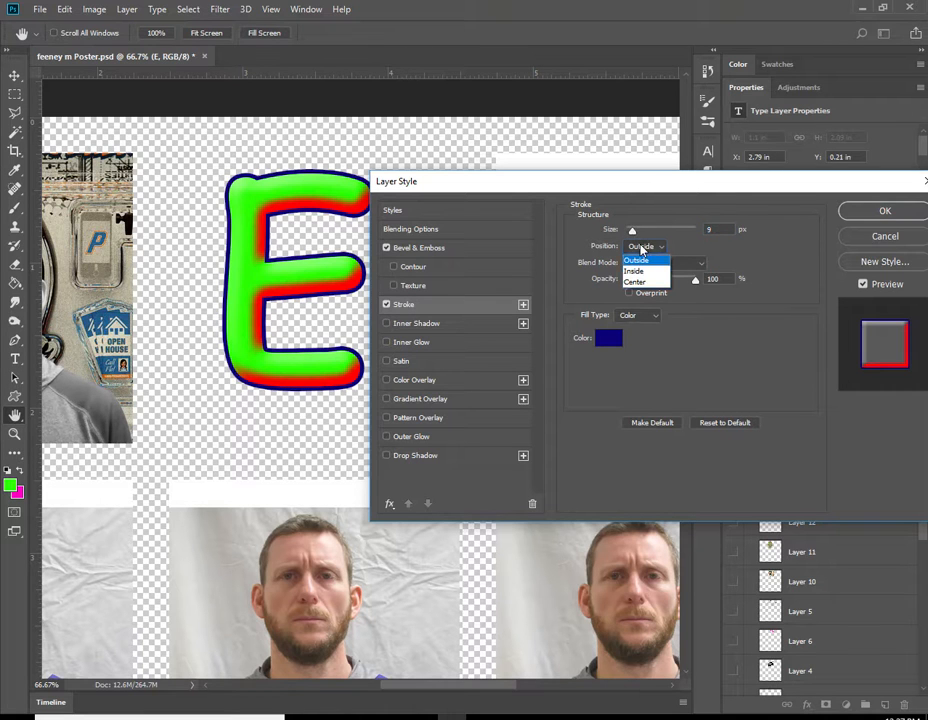
pyautogui.click(638, 282)
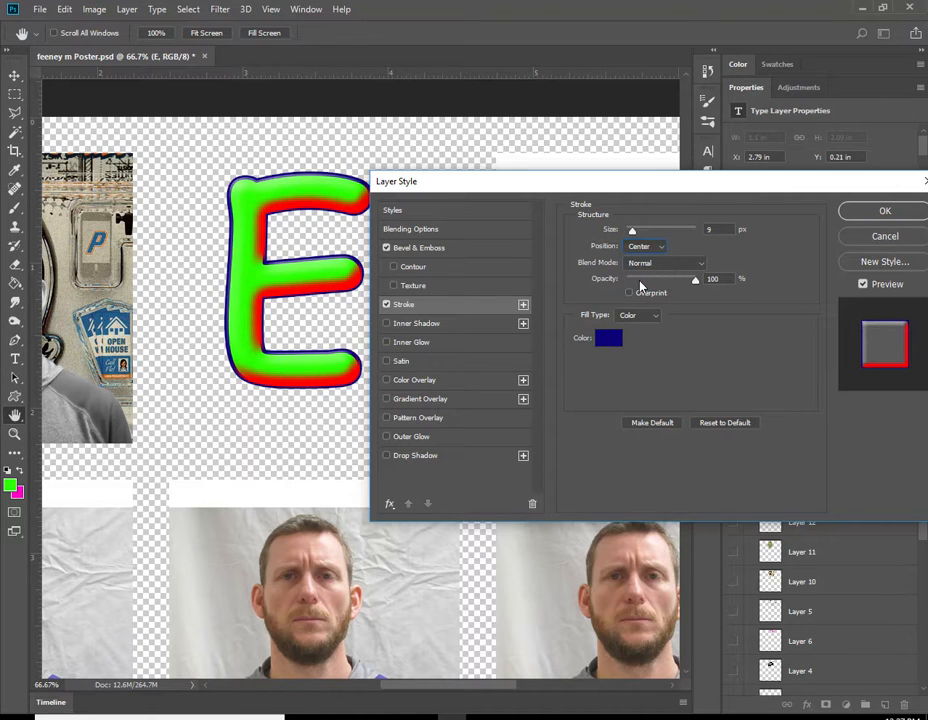
pyautogui.click(640, 251)
pyautogui.click(641, 253)
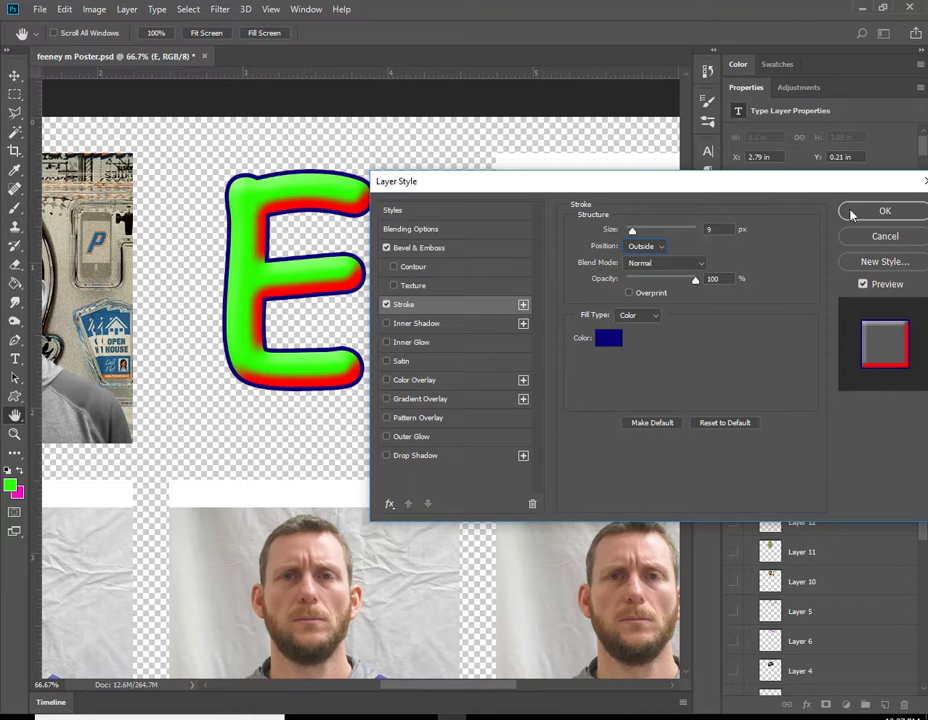
# Step: Add a drop shadow to the letter E with a 43° angle, 28 px distance and 71% opacity, and apply the layer style
pyautogui.click(416, 456)
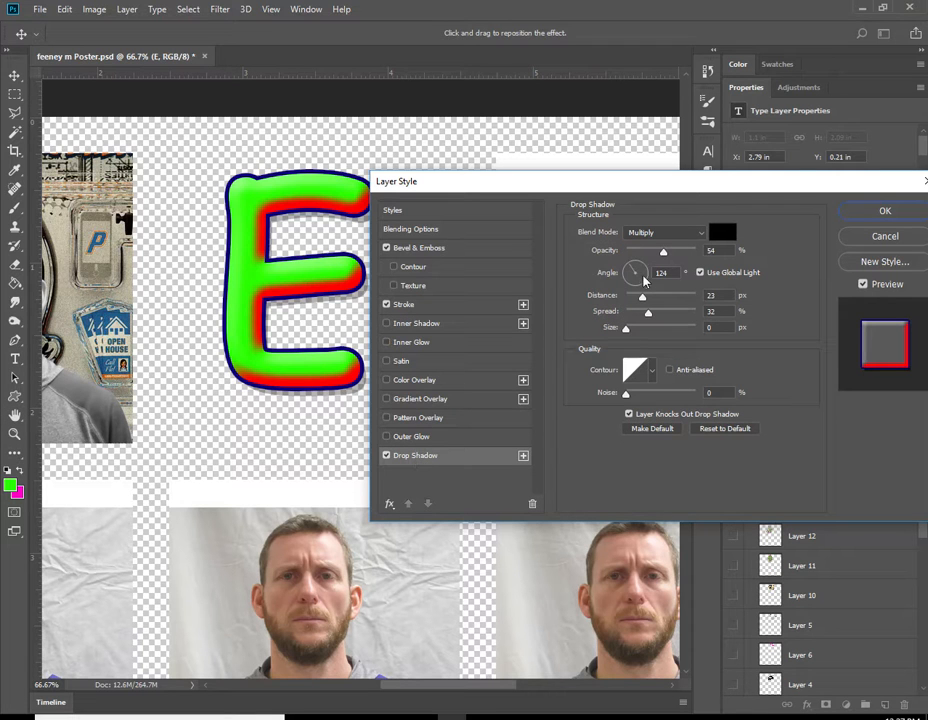
pyautogui.moveTo(630, 271); pyautogui.dragTo(645, 270)
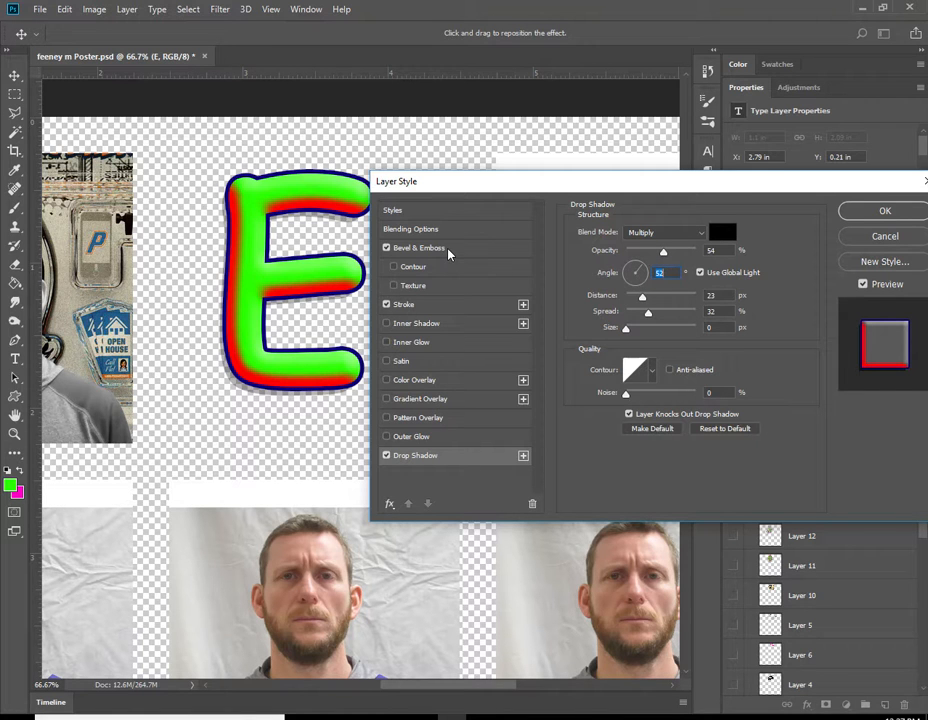
pyautogui.click(630, 270)
pyautogui.moveTo(630, 270); pyautogui.dragTo(647, 297)
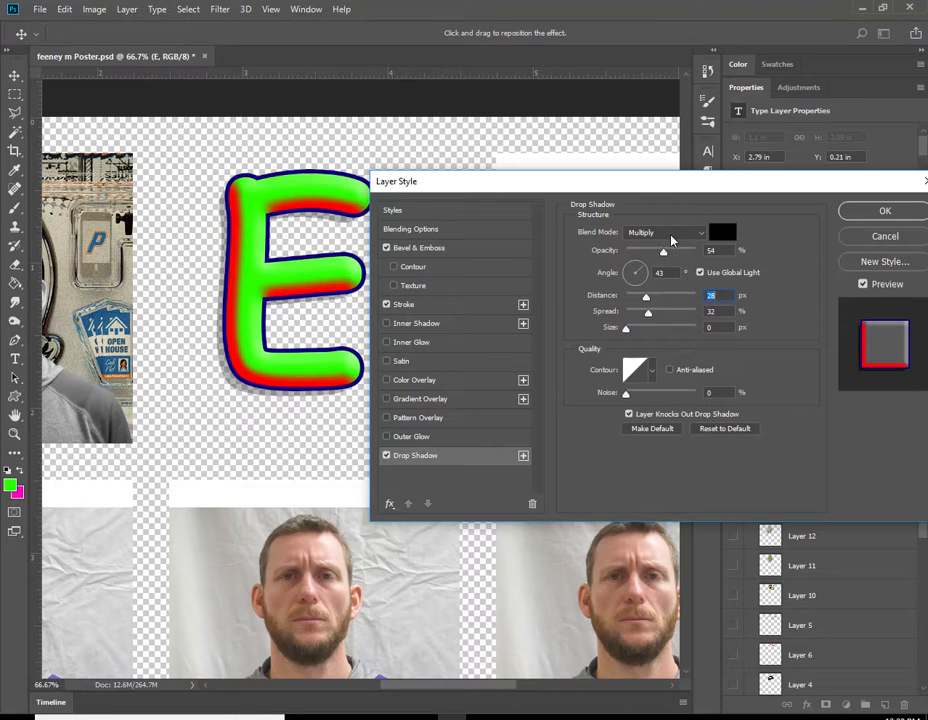
pyautogui.click(676, 254)
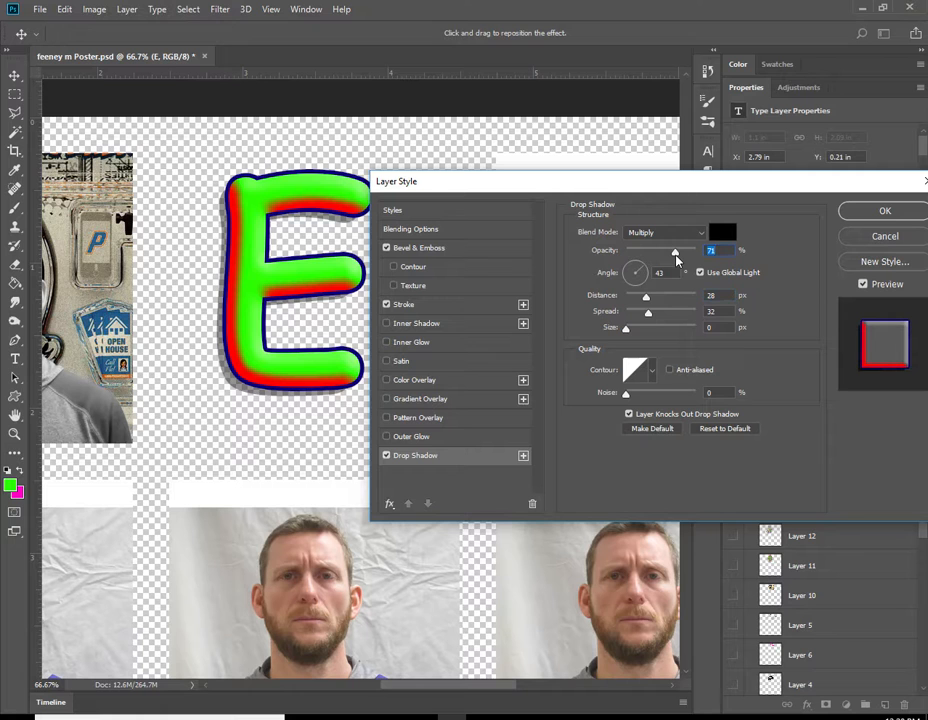
pyautogui.click(881, 212)
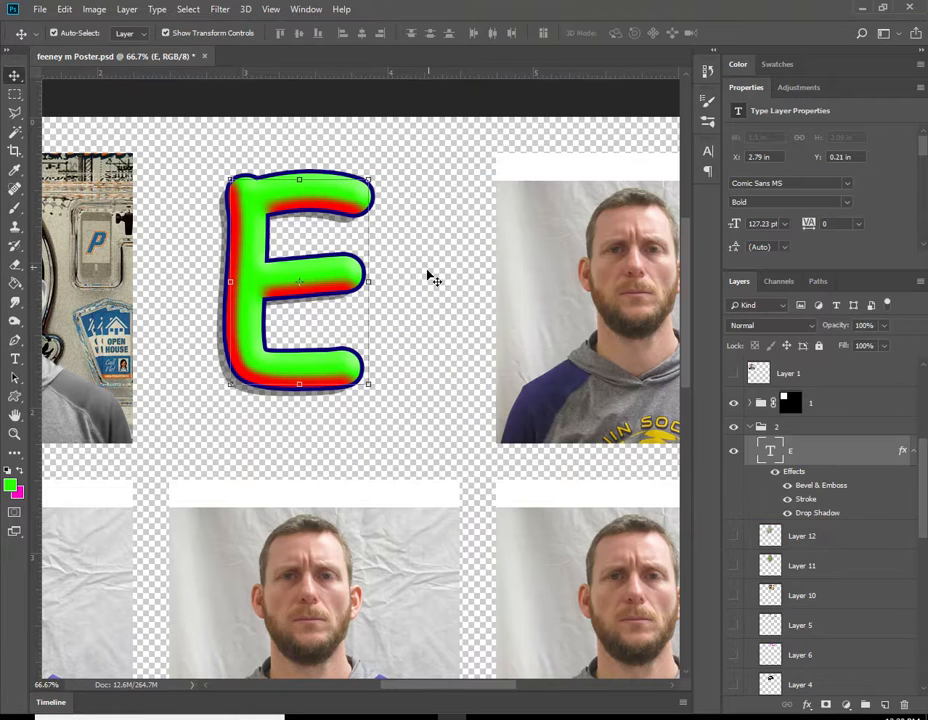
pyautogui.click(734, 453)
pyautogui.click(734, 454)
# Step: Create a new layer above the E text layer and choose the Hard Round brush for painting
pyautogui.click(885, 705)
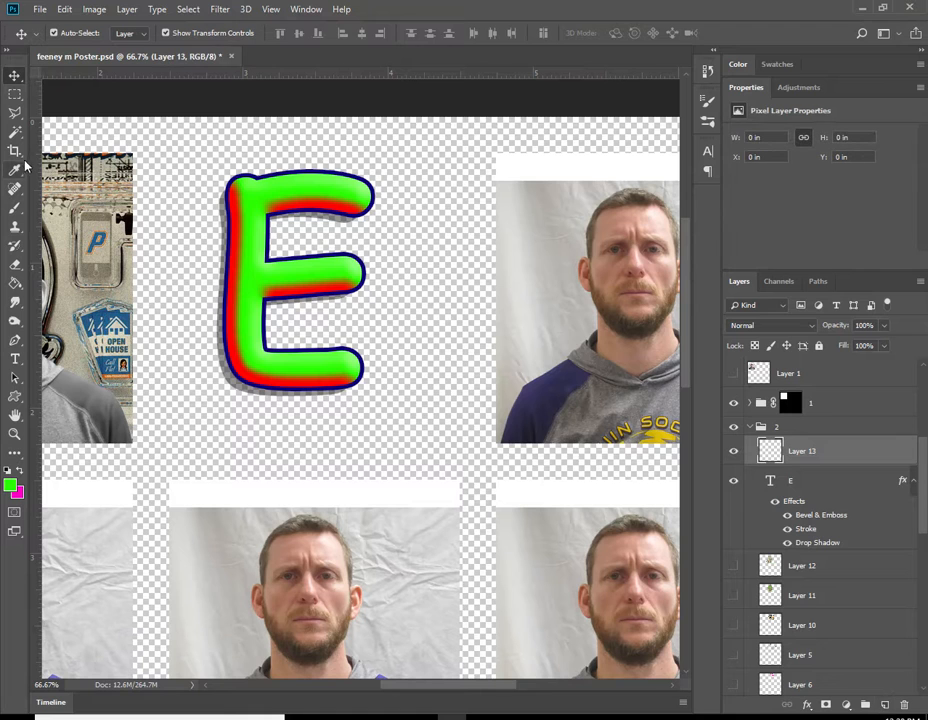
pyautogui.click(14, 207)
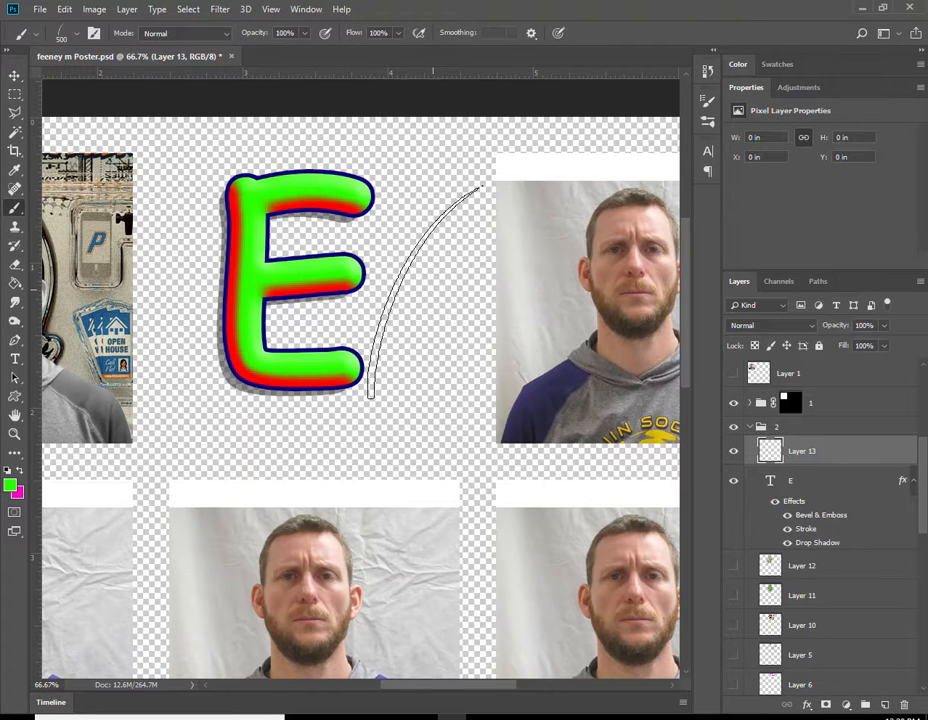
pyautogui.click(77, 36)
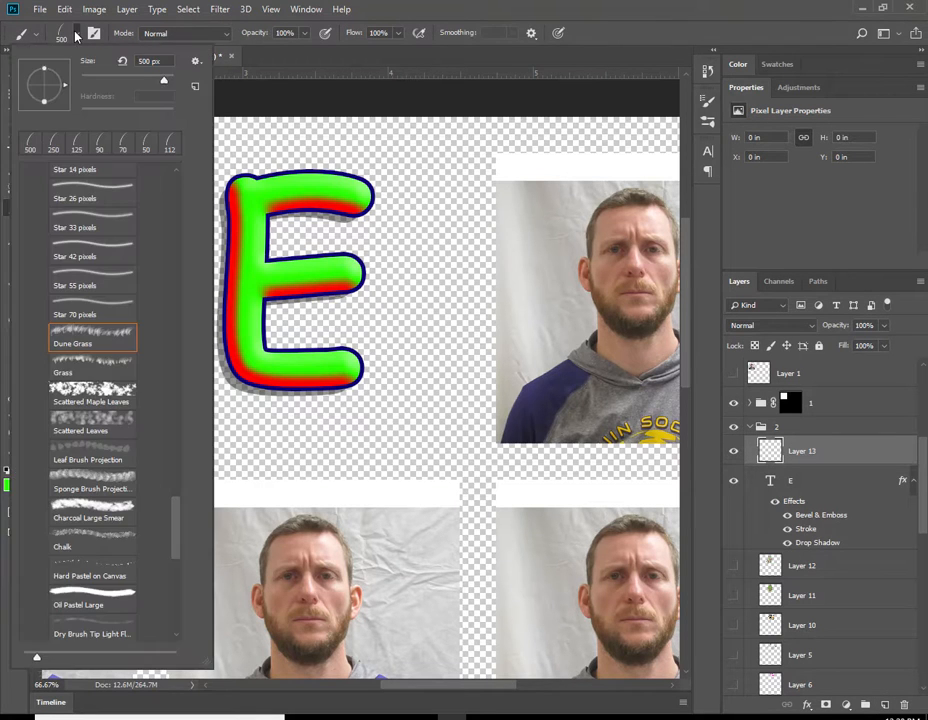
pyautogui.scroll(15, 178, 192)
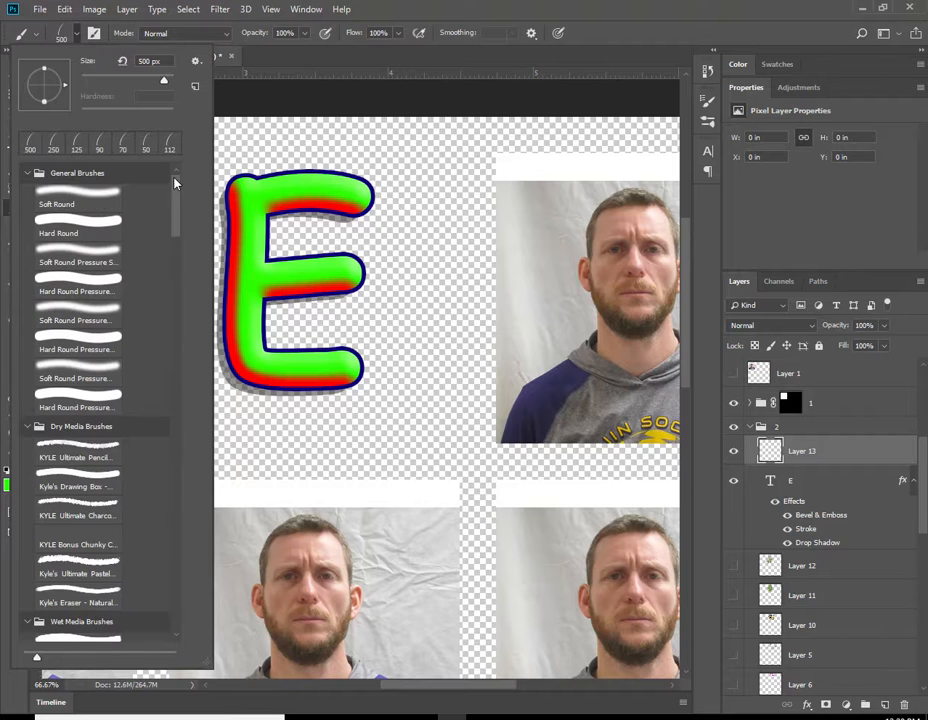
pyautogui.click(71, 222)
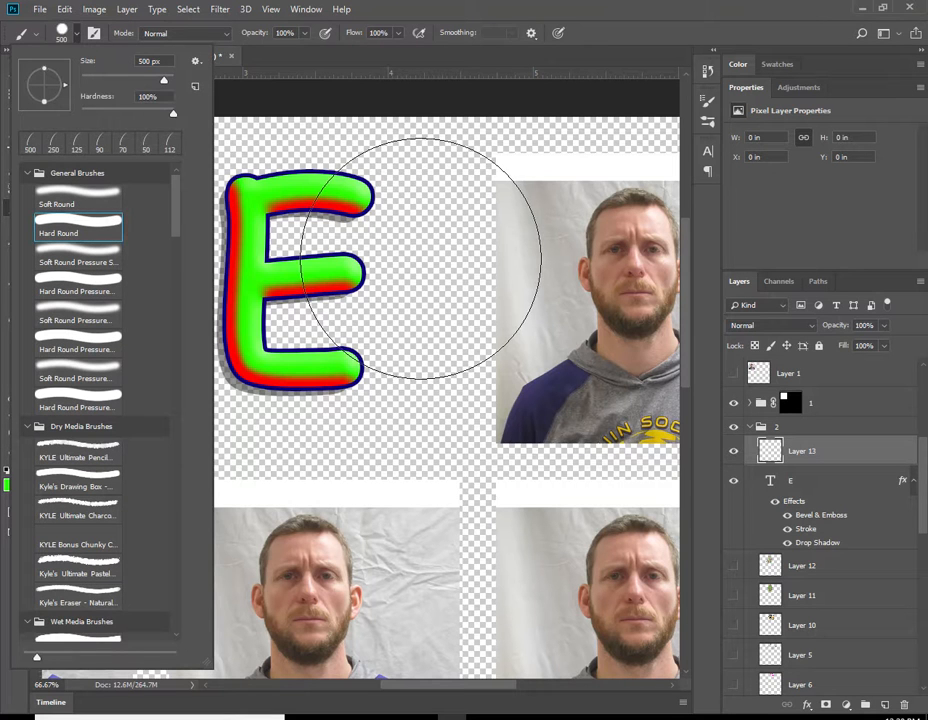
# Step: Reduce the brush size to 70 px and paint a curved green stroke about 1.26 in tall beside the letter E
pyautogui.click(633, 16)
pyautogui.press('[')
pyautogui.press('[')
pyautogui.press('[')
pyautogui.press('[')
pyautogui.press('[')
pyautogui.press('[')
pyautogui.press('[')
pyautogui.press('[')
pyautogui.press('[')
pyautogui.press('[')
pyautogui.press('[')
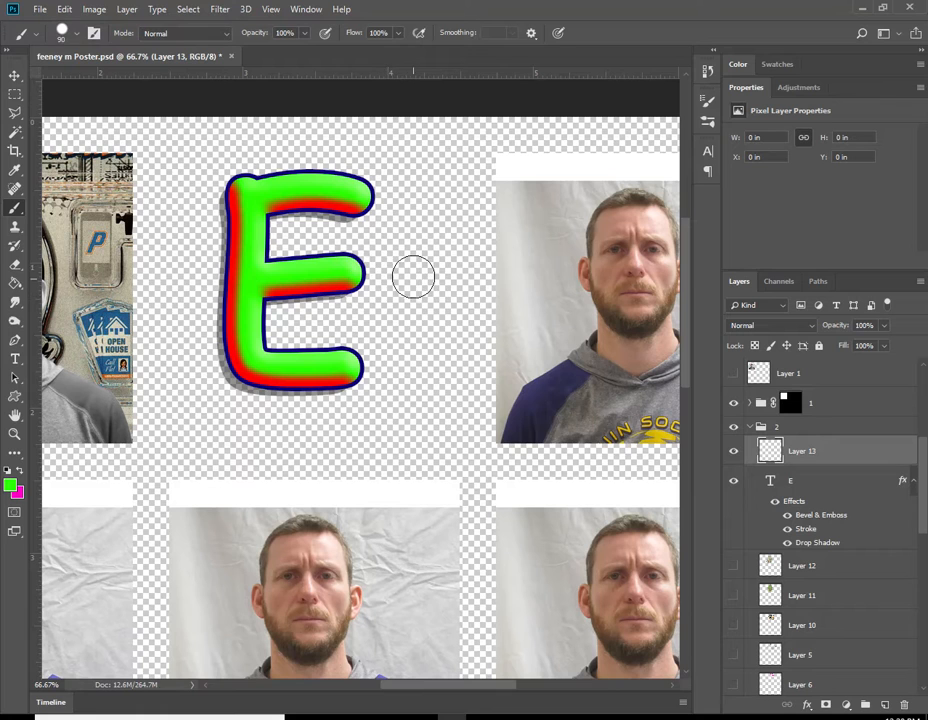
pyautogui.moveTo(399, 235)
pyautogui.mouseDown()
pyautogui.moveTo(430, 291)
pyautogui.moveTo(435, 338)
pyautogui.moveTo(406, 394)
pyautogui.mouseUp()
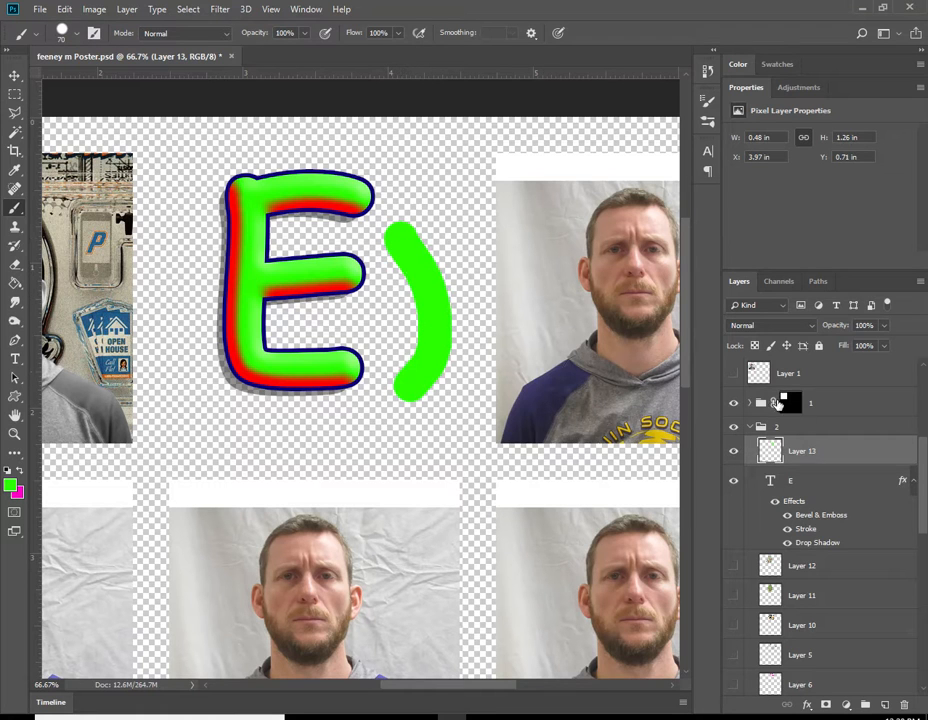
# Step: Move the E layer's effects onto Layer 13, and copy that layer style back onto the E text layer
pyautogui.moveTo(792, 503)
pyautogui.mouseDown()
pyautogui.moveTo(793, 447)
pyautogui.moveTo(797, 455)
pyautogui.mouseUp()
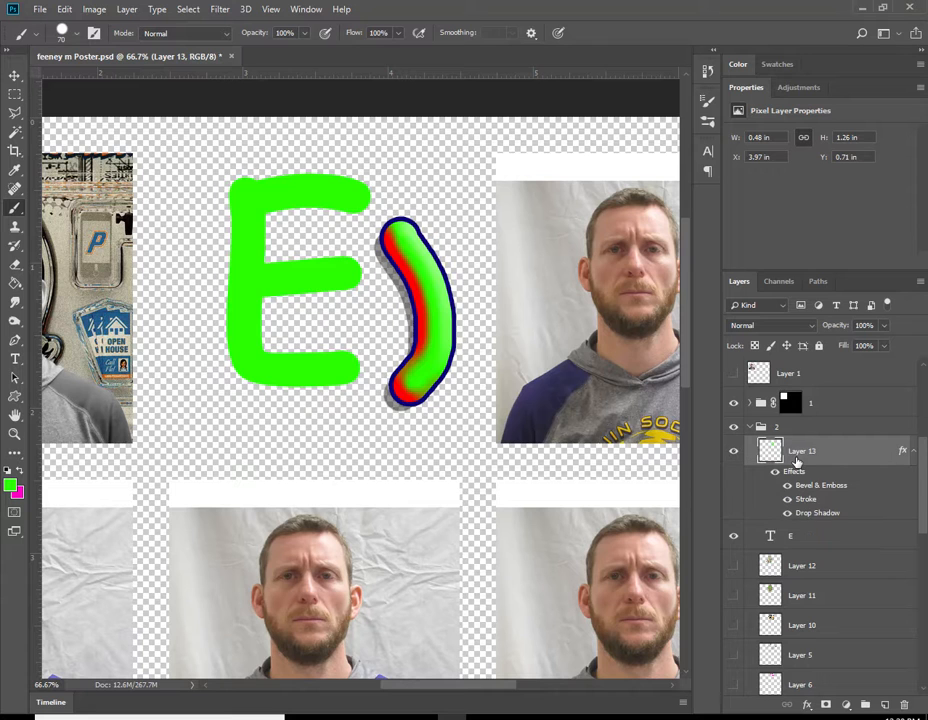
pyautogui.rightClick(820, 485)
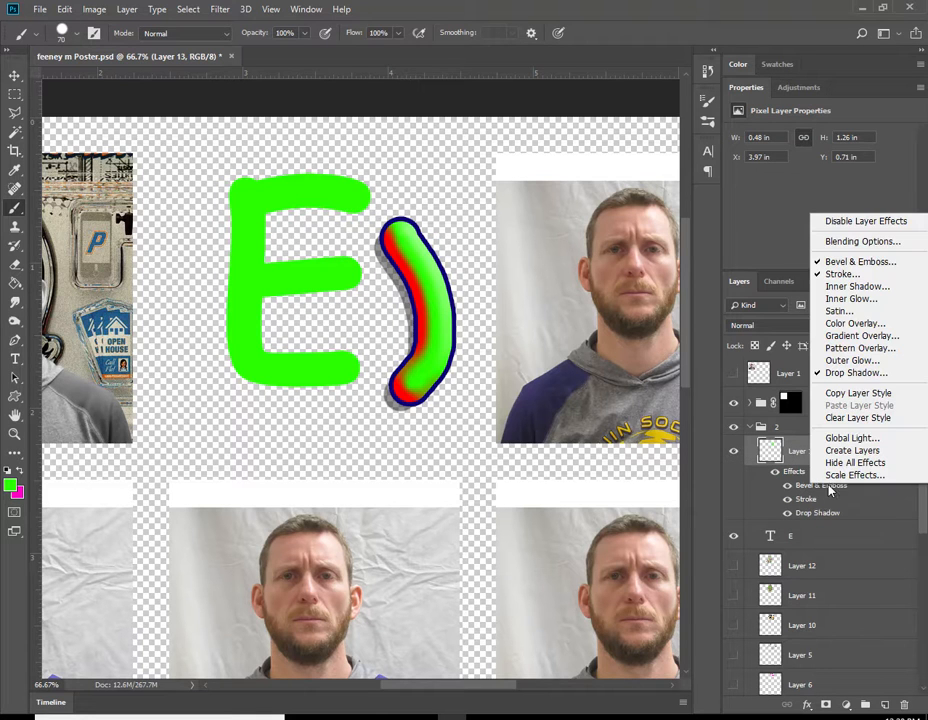
pyautogui.click(857, 396)
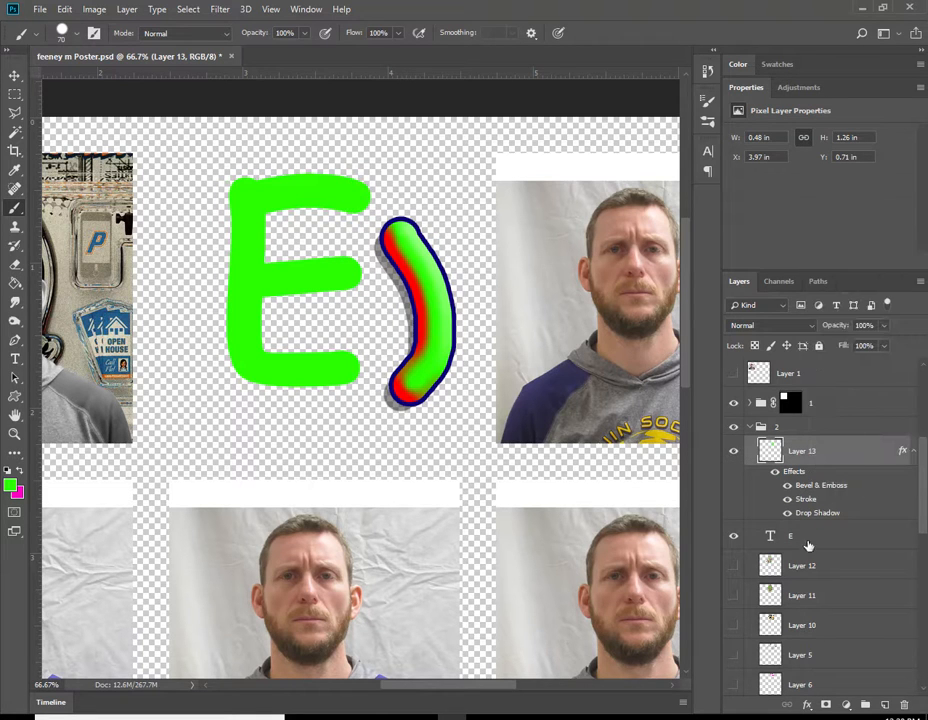
pyautogui.rightClick(812, 540)
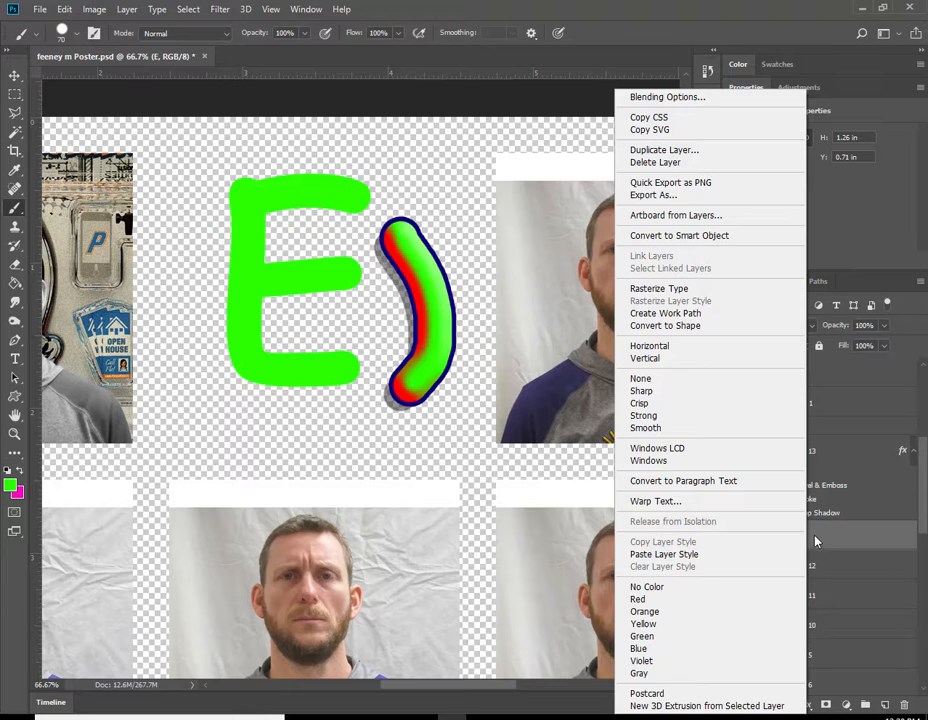
pyautogui.click(688, 558)
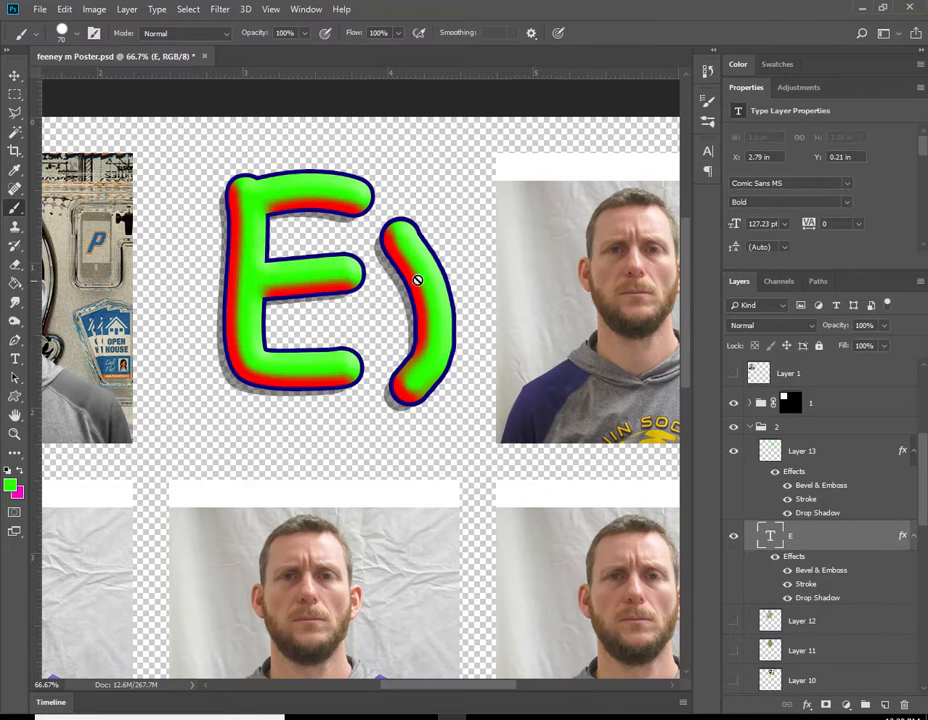
# Step: Try painting freehand strokes over the letter E on Layer 13, and undo all the brush strokes on that layer
pyautogui.click(804, 453)
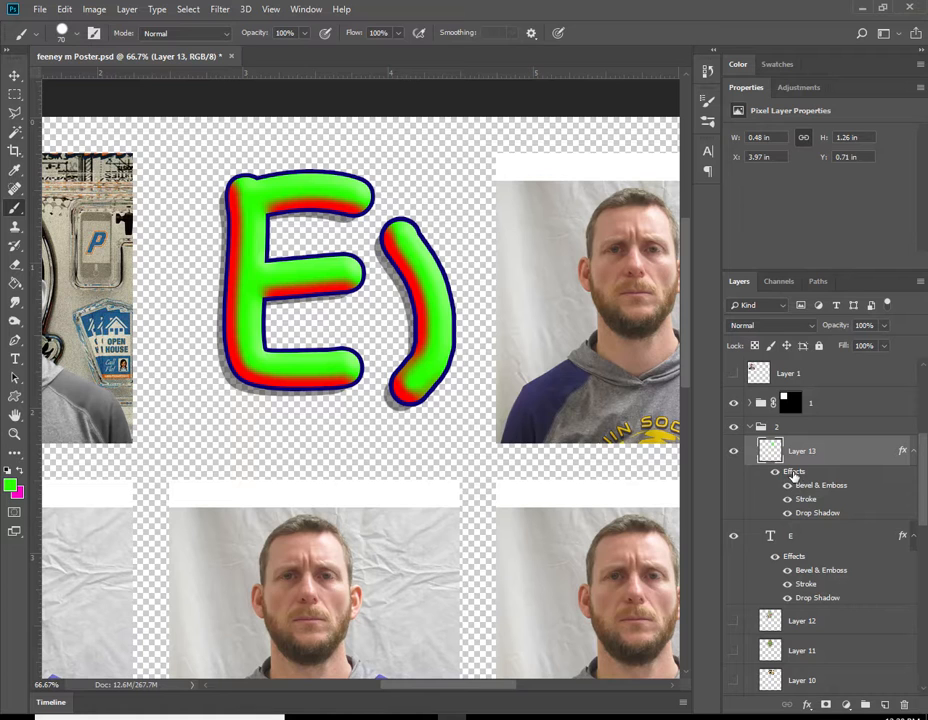
pyautogui.click(411, 401)
pyautogui.moveTo(411, 401)
pyautogui.mouseDown()
pyautogui.moveTo(381, 426)
pyautogui.moveTo(363, 419)
pyautogui.moveTo(368, 394)
pyautogui.moveTo(386, 391)
pyautogui.moveTo(392, 414)
pyautogui.moveTo(413, 375)
pyautogui.moveTo(372, 385)
pyautogui.moveTo(347, 373)
pyautogui.moveTo(366, 330)
pyautogui.moveTo(402, 357)
pyautogui.moveTo(362, 382)
pyautogui.moveTo(385, 364)
pyautogui.moveTo(318, 354)
pyautogui.moveTo(268, 401)
pyautogui.moveTo(232, 352)
pyautogui.moveTo(255, 340)
pyautogui.moveTo(308, 348)
pyautogui.moveTo(262, 348)
pyautogui.moveTo(214, 331)
pyautogui.moveTo(203, 294)
pyautogui.moveTo(234, 273)
pyautogui.moveTo(320, 281)
pyautogui.moveTo(347, 265)
pyautogui.moveTo(314, 239)
pyautogui.moveTo(281, 328)
pyautogui.moveTo(309, 257)
pyautogui.moveTo(268, 313)
pyautogui.moveTo(341, 277)
pyautogui.moveTo(304, 318)
pyautogui.mouseUp()
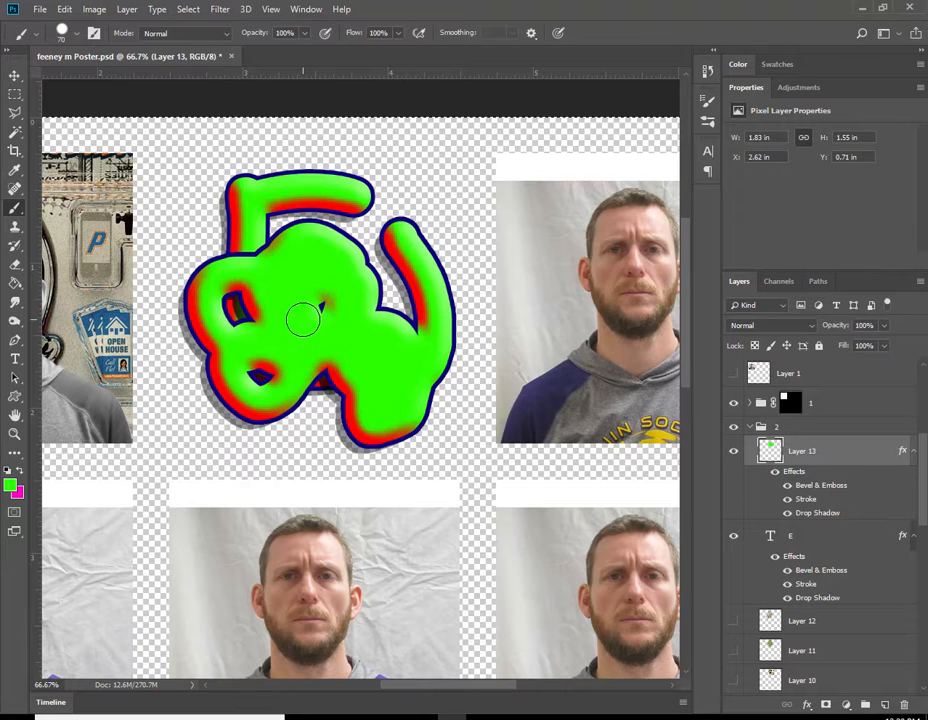
pyautogui.hotkey('ctrl', 'z')
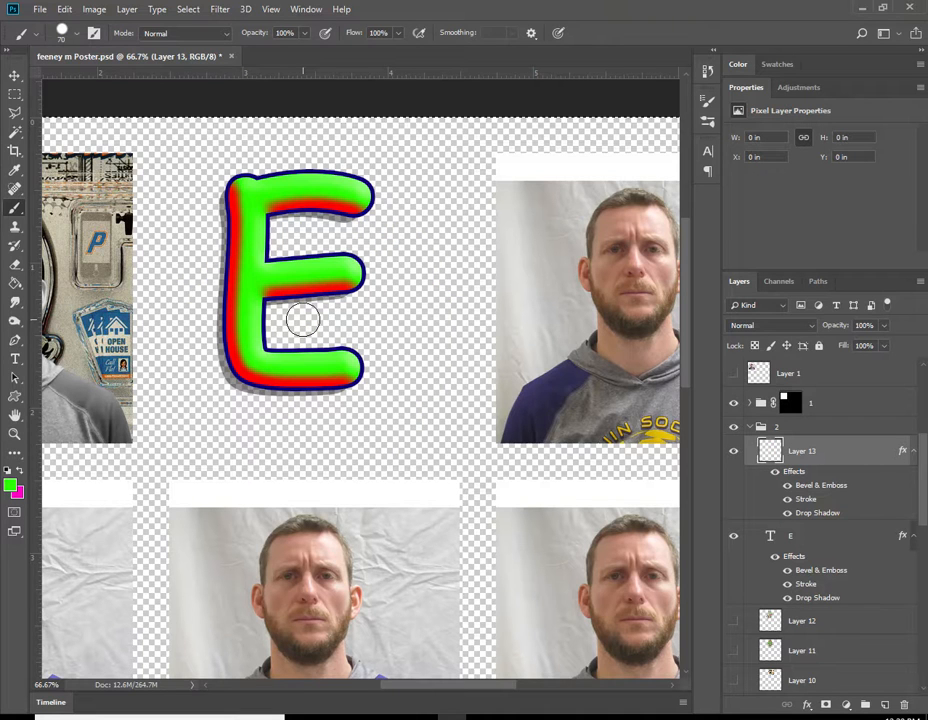
# Step: Reduce the brush size to 30 px, paint a round face outline about 1.4 by 1.26 in on Layer 13, and hide the E layer
pyautogui.press('[')
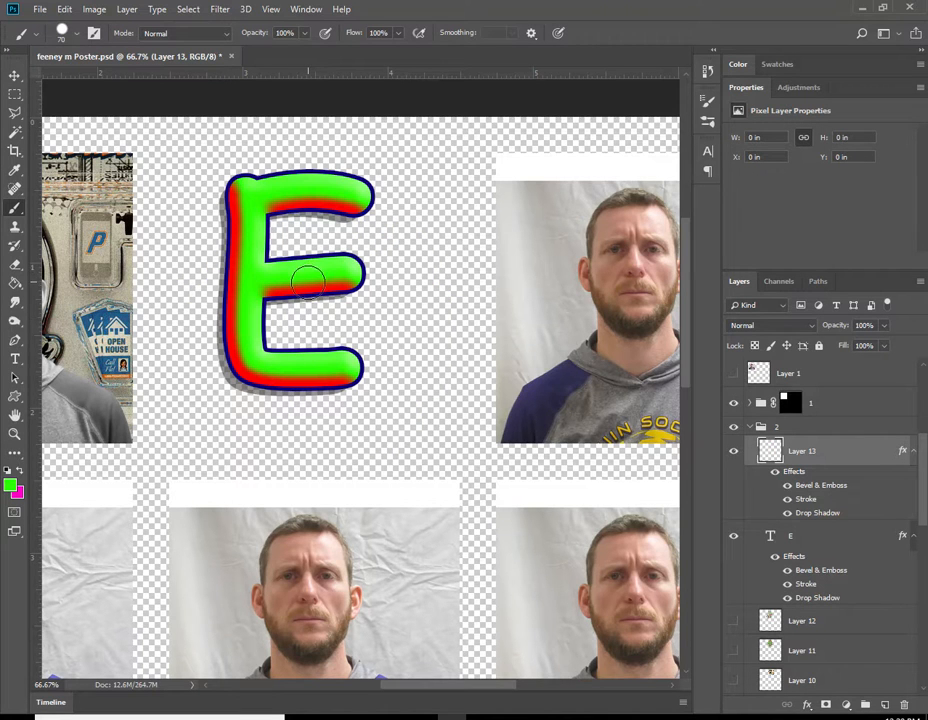
pyautogui.press('[')
pyautogui.press('[')
pyautogui.press('[')
pyautogui.moveTo(408, 252)
pyautogui.mouseDown()
pyautogui.moveTo(320, 240)
pyautogui.moveTo(258, 262)
pyautogui.moveTo(252, 345)
pyautogui.moveTo(425, 348)
pyautogui.moveTo(285, 207)
pyautogui.moveTo(263, 215)
pyautogui.mouseUp()
pyautogui.click(733, 536)
# Step: Paint two filled round eyes side by side inside the face outline on Layer 13
pyautogui.click(295, 287)
pyautogui.moveTo(295, 287)
pyautogui.mouseDown()
pyautogui.moveTo(306, 298)
pyautogui.moveTo(300, 305)
pyautogui.mouseUp()
pyautogui.click(366, 285)
pyautogui.moveTo(366, 285)
pyautogui.mouseDown()
pyautogui.moveTo(385, 292)
pyautogui.moveTo(375, 300)
pyautogui.mouseUp()
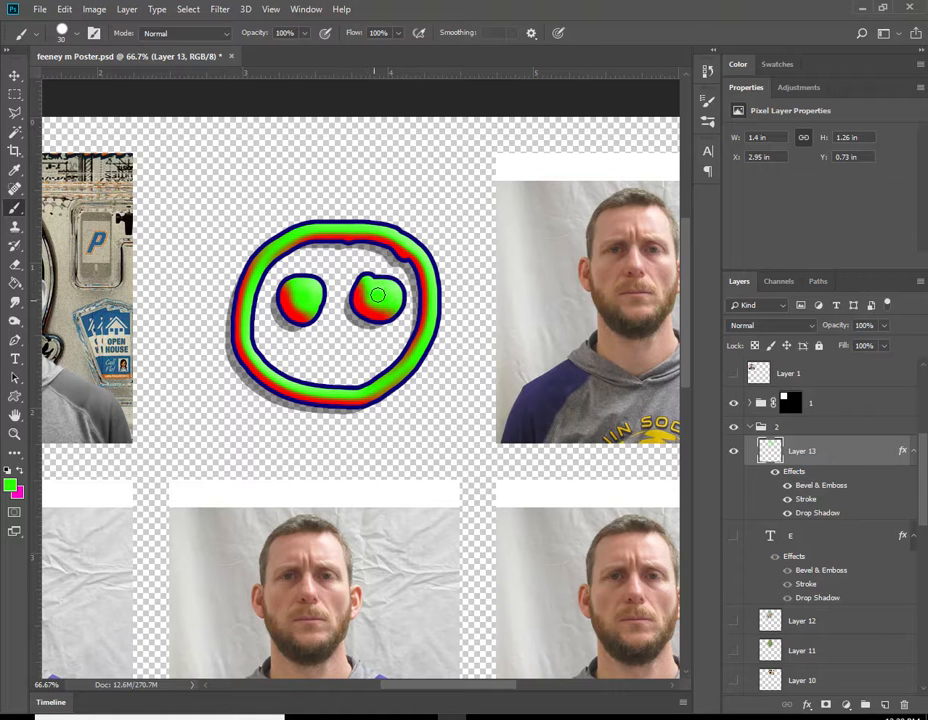
# Step: Paint a small dot above the face with a 7 px brush, and switch Layer 13's effects off and on again to compare
pyautogui.hotkey('ctrl', '+')
pyautogui.hotkey('ctrl', '+')
pyautogui.hotkey('ctrl', '+')
pyautogui.hotkey('ctrl', '+')
pyautogui.moveTo(433, 242); pyautogui.dragTo(508, 628)
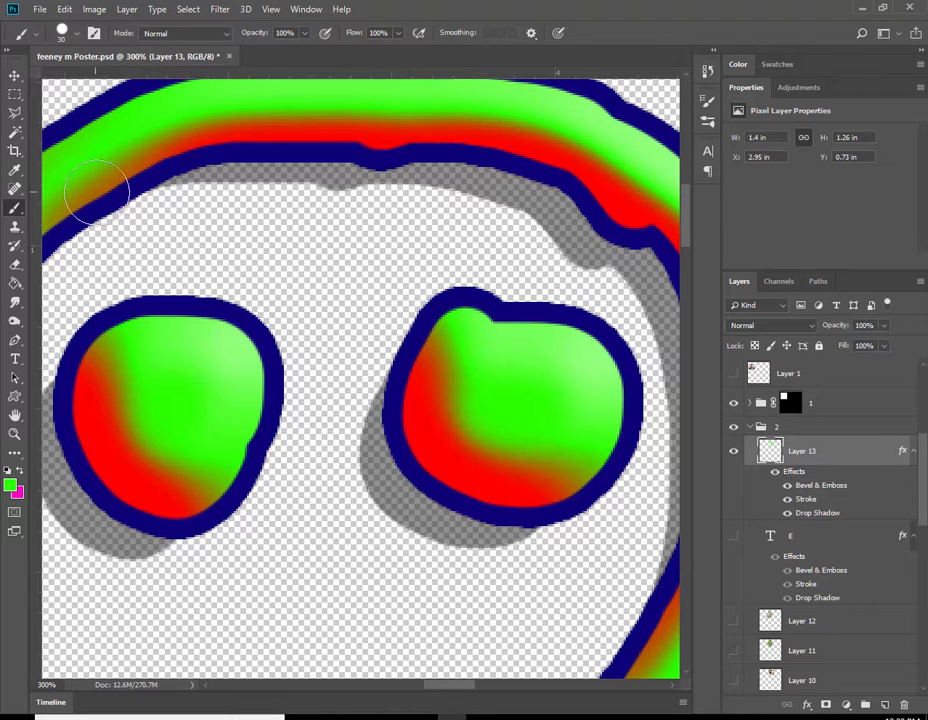
pyautogui.scroll(-5, 387, 284)
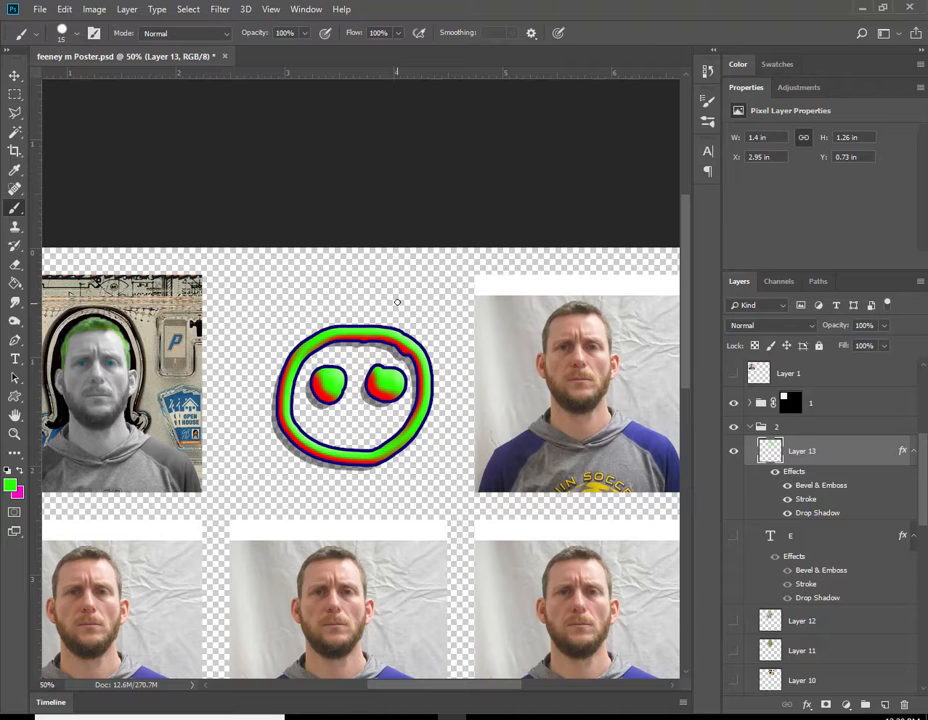
pyautogui.click(459, 278)
pyautogui.click(773, 475)
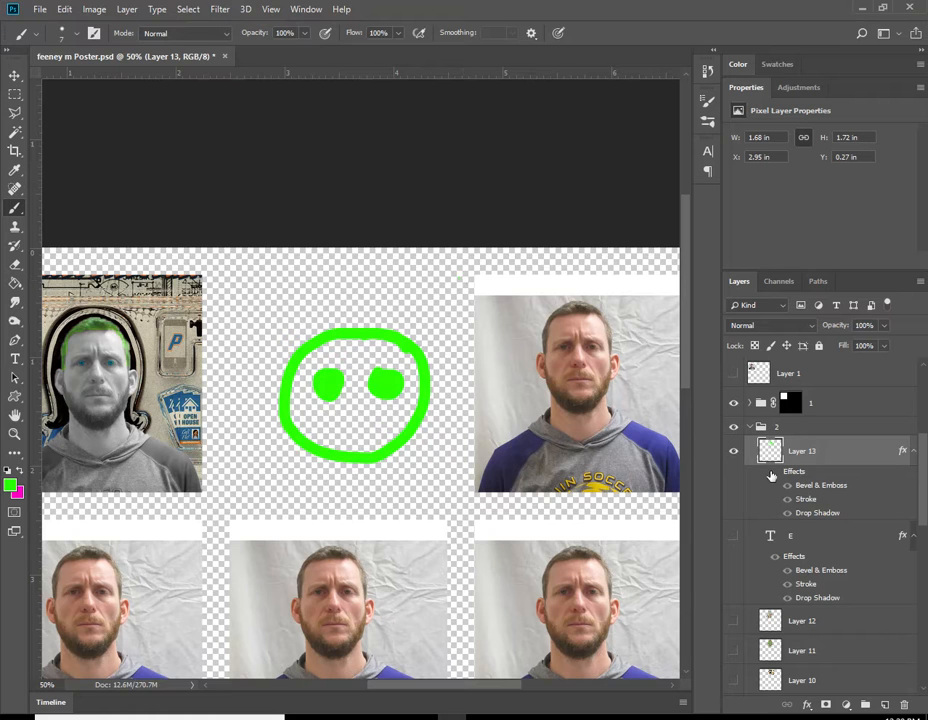
pyautogui.click(773, 475)
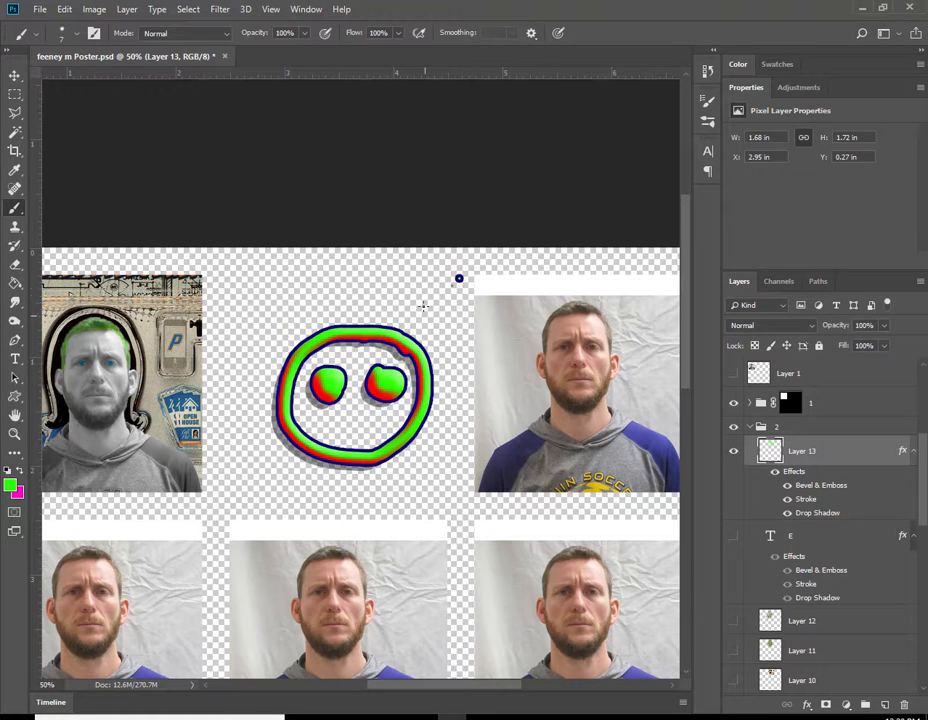
# Step: Paint thin looping lines across and around the face with the 7 px brush, and open the layer style choices for Layer 13
pyautogui.moveTo(397, 306)
pyautogui.mouseDown()
pyautogui.moveTo(336, 361)
pyautogui.moveTo(368, 384)
pyautogui.moveTo(284, 469)
pyautogui.moveTo(370, 459)
pyautogui.mouseUp()
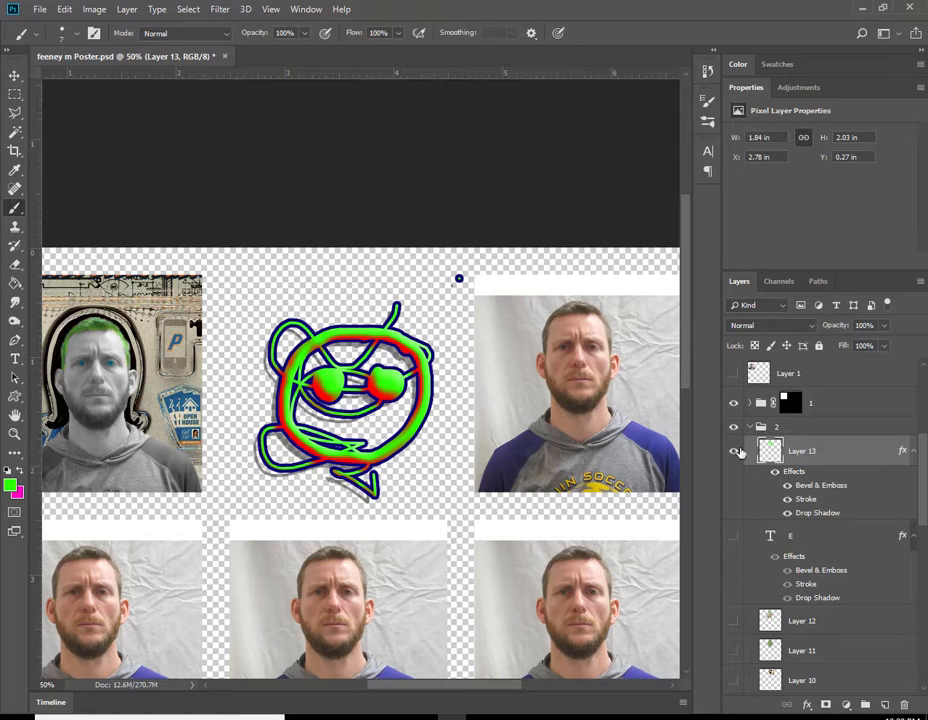
pyautogui.click(808, 706)
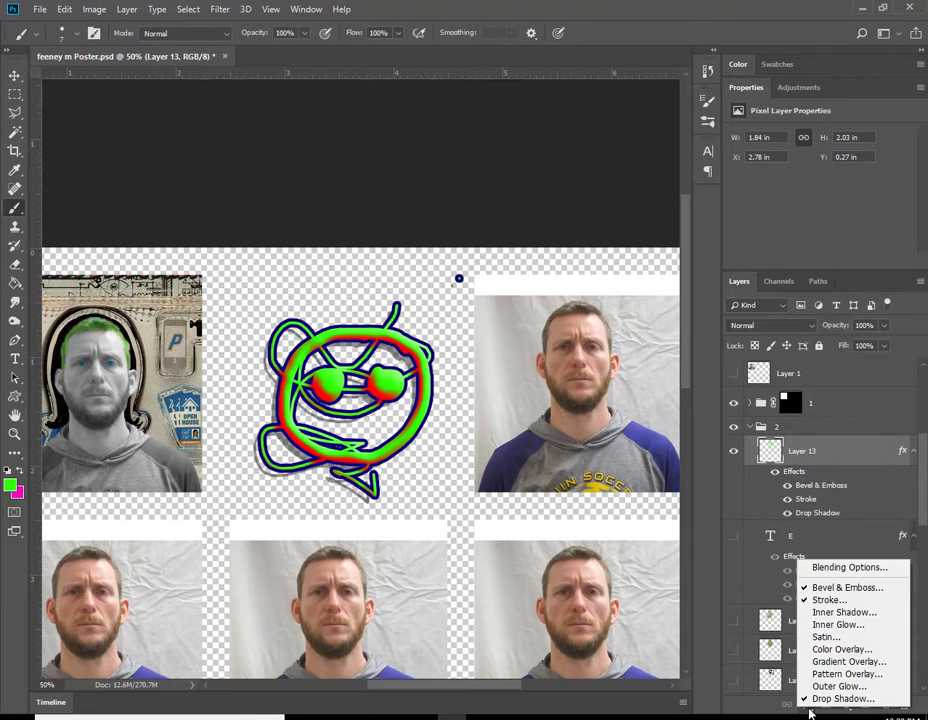